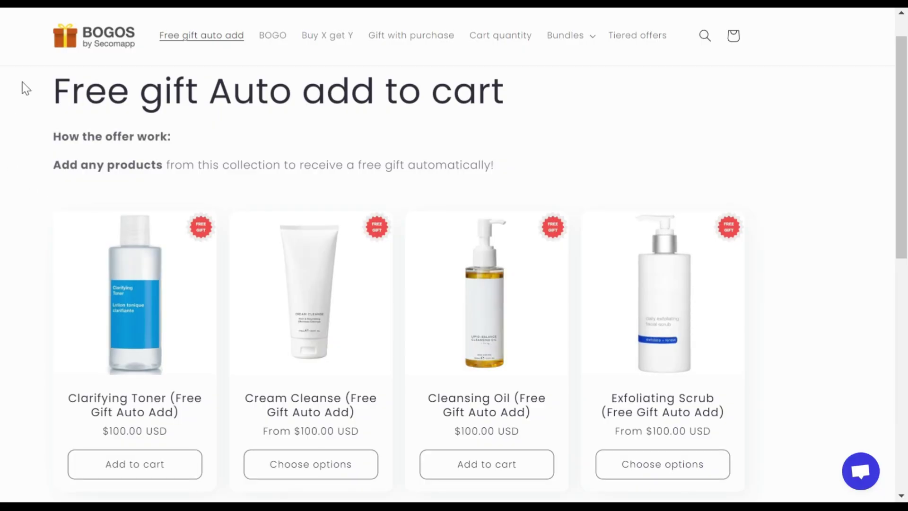
Highlight the 'Free gift Auto add to cart' heading and add Clarifying Toner to the cart.
left_click_drag(25, 83, 506, 110)
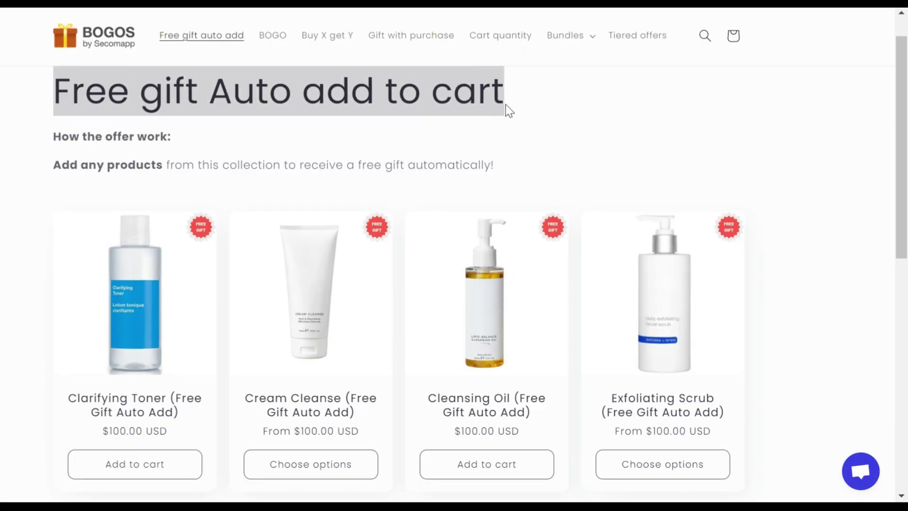
left_click(130, 457)
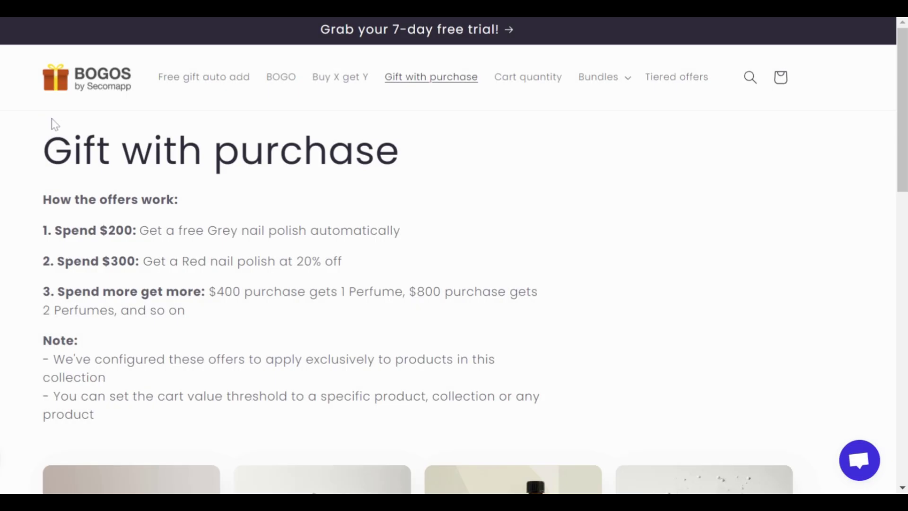
Highlight the Gift with purchase heading and the spend-$200 free nail polish rule.
left_click_drag(29, 160, 405, 164)
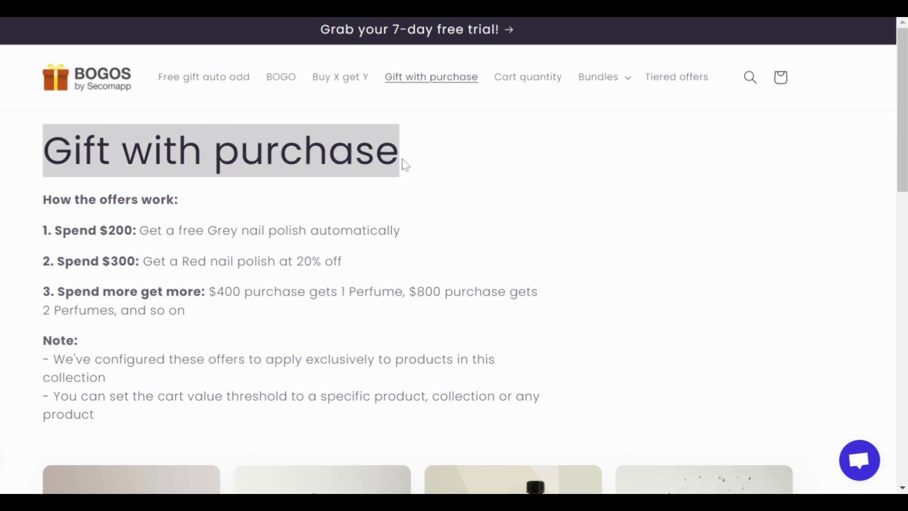
left_click_drag(55, 231, 400, 231)
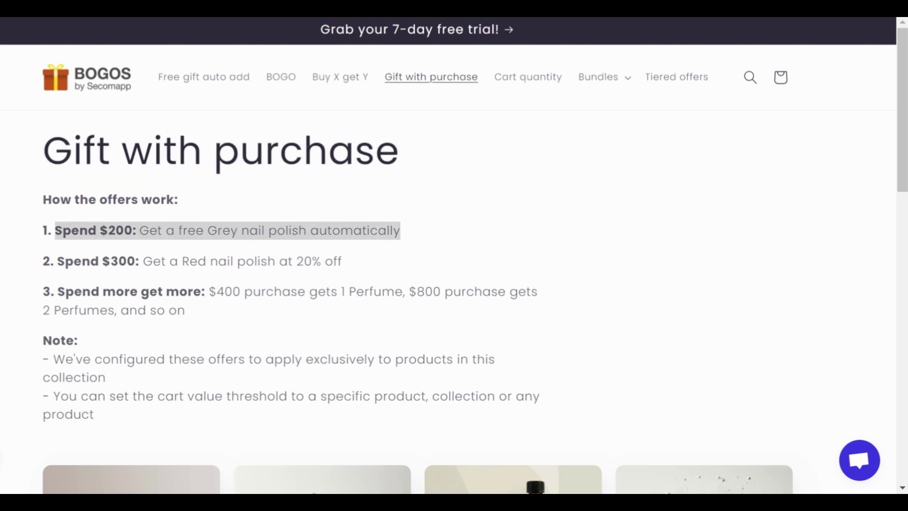
left_click(561, 279)
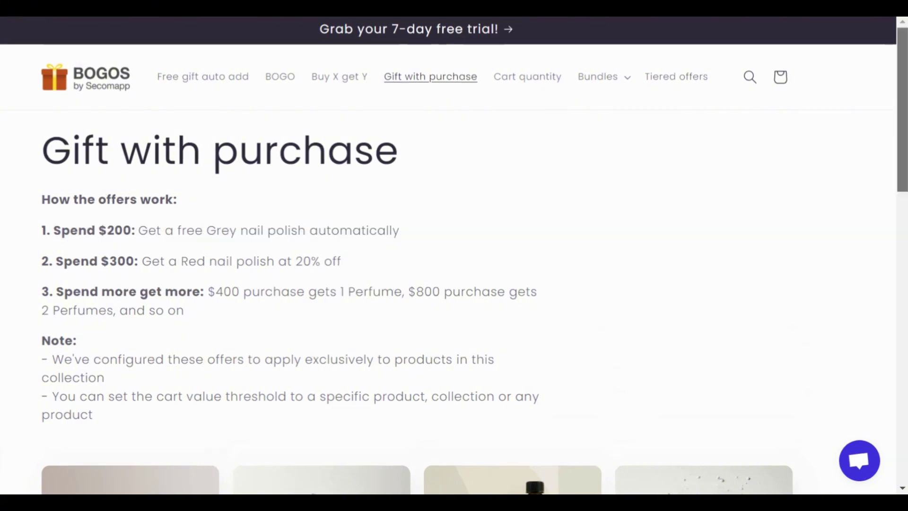
Add Botanical Refining Toner to the cart and note the $150.00 USD estimated total.
scroll(561, 279, "down", 2)
scroll(561, 279, "down", 4)
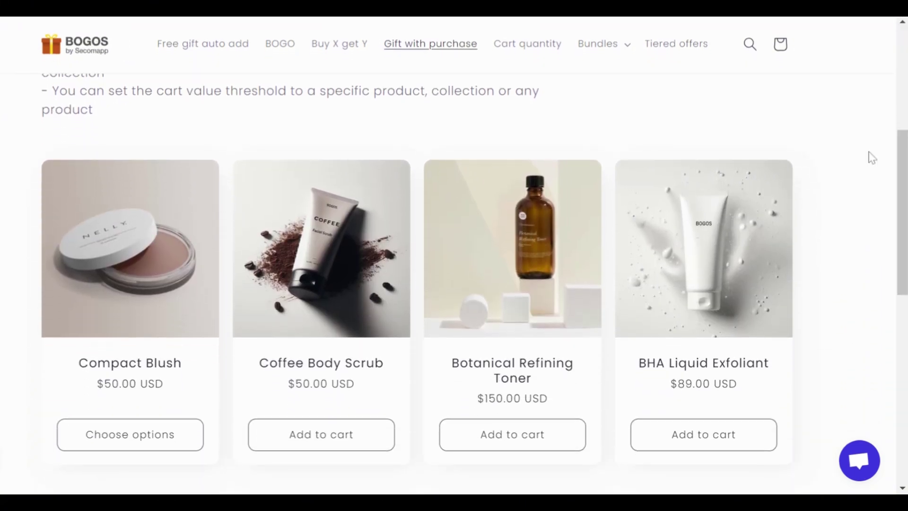
left_click(530, 437)
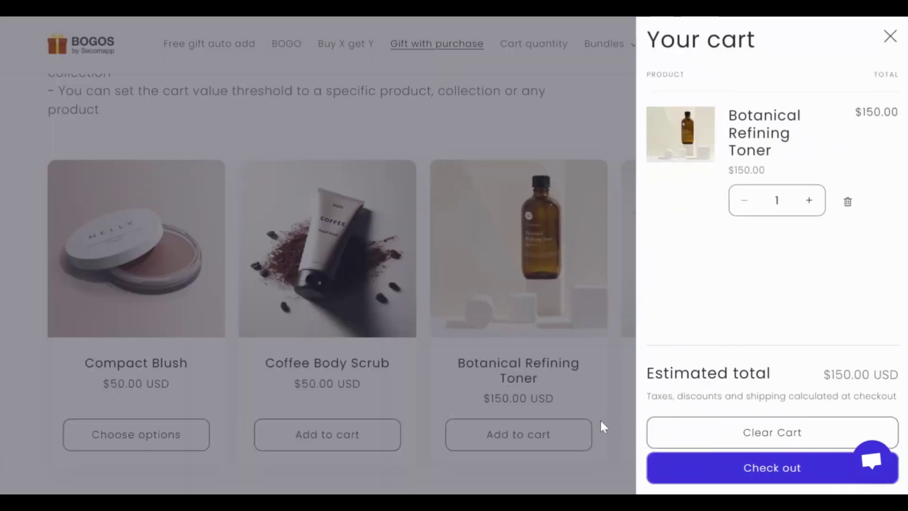
left_click_drag(817, 379, 903, 382)
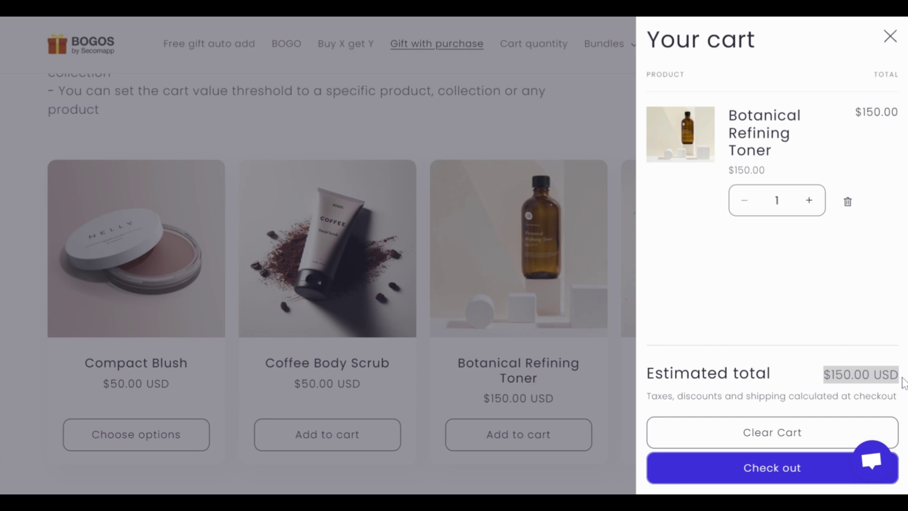
left_click(338, 429)
Add Coffee Body Scrub to reach the $200.00 total and check the free gift.
left_click(337, 431)
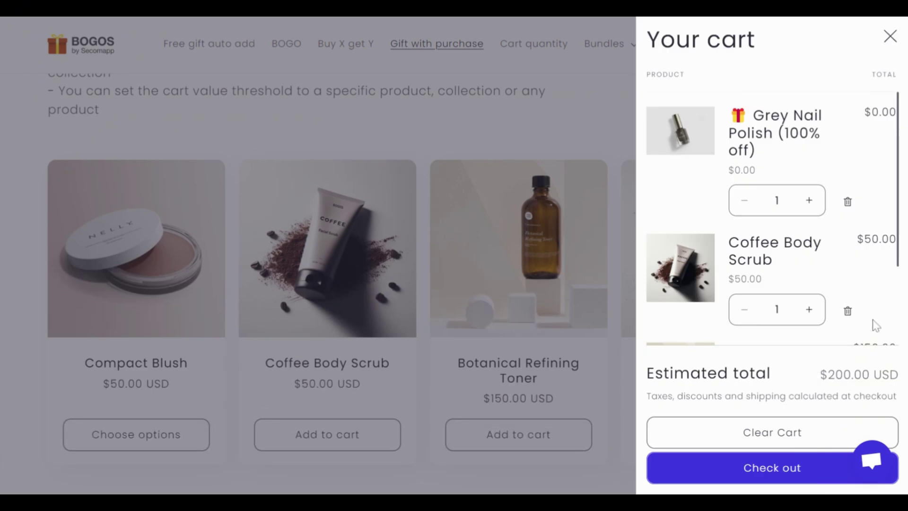
scroll(875, 326, "down", 2)
left_click_drag(818, 379, 903, 382)
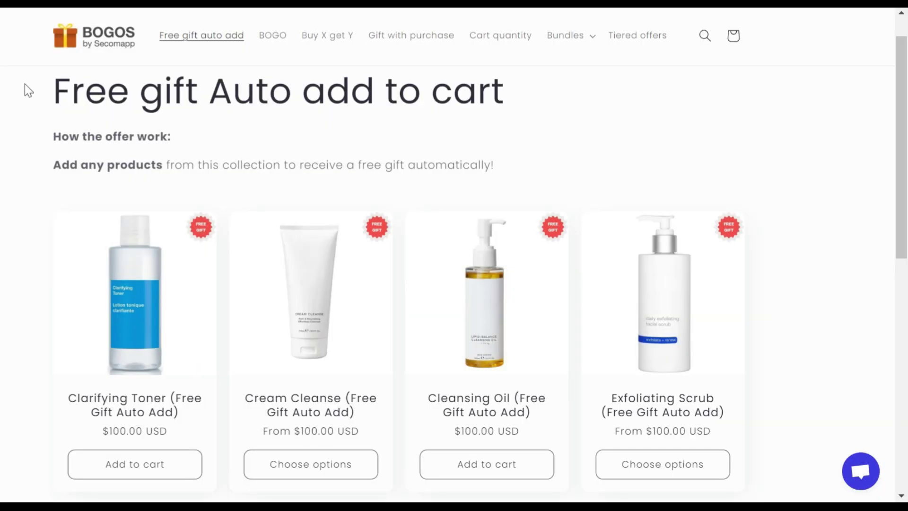
left_click_drag(24, 84, 506, 104)
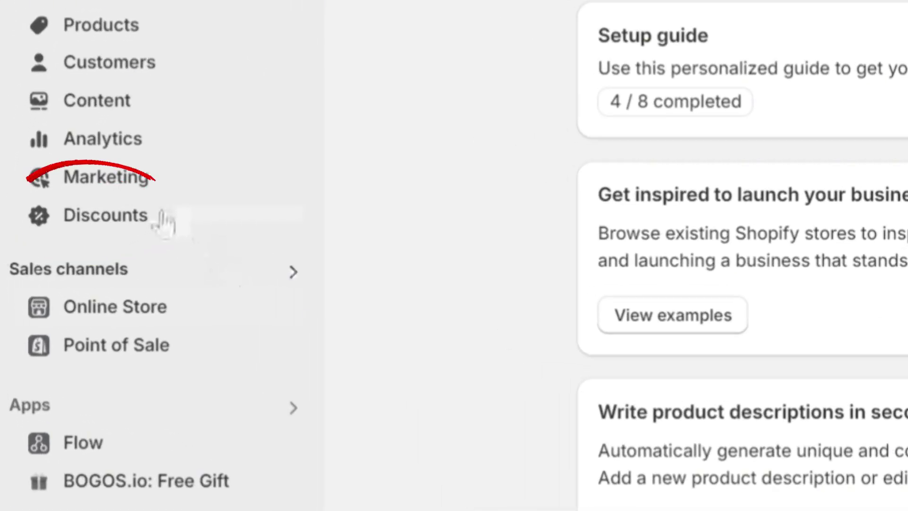
Go to Discounts from the Shopify admin left sidebar.
left_click(163, 220)
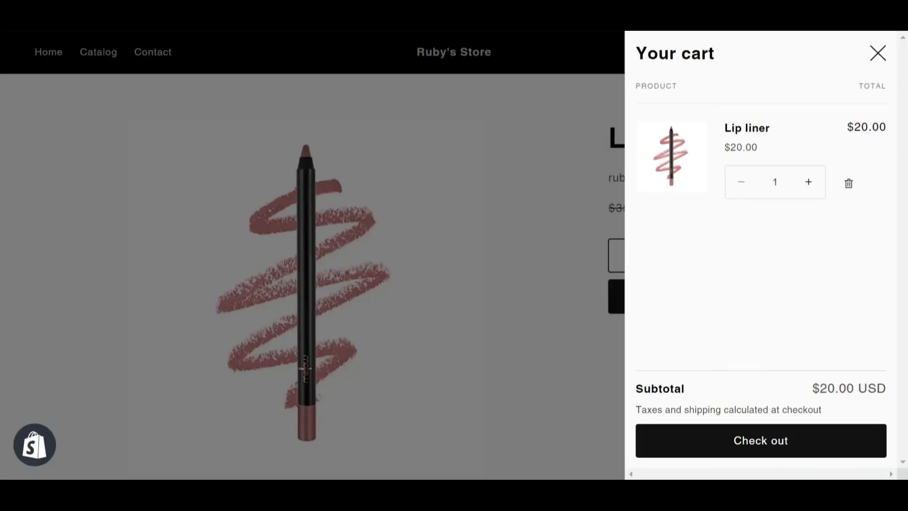
Search 'Lip l' and add Lip Plumber to the cart, getting the free Lip Plumber promotion.
left_click(521, 209)
left_click(823, 55)
type("Lip l")
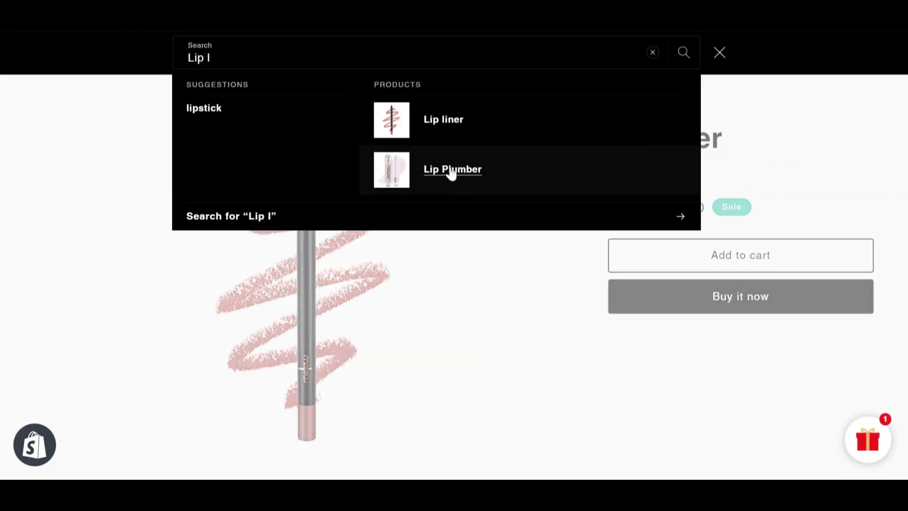
left_click(452, 171)
left_click(692, 264)
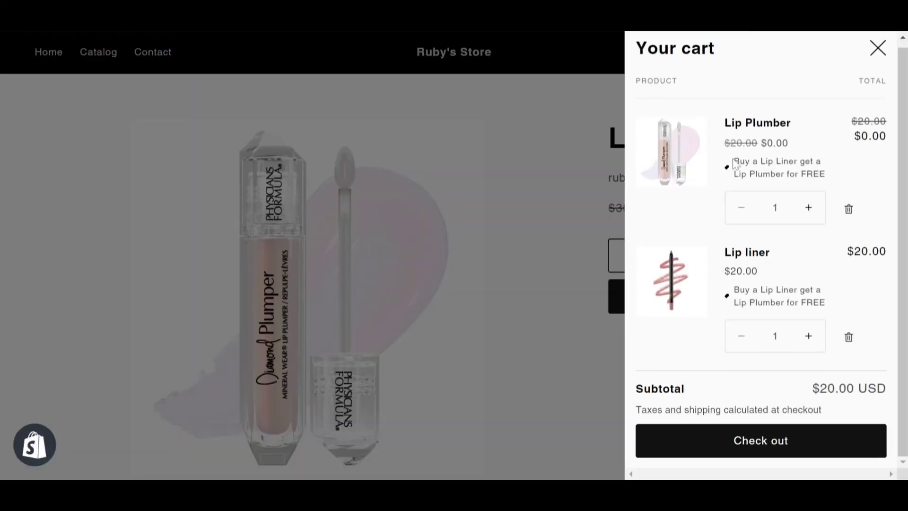
left_click_drag(733, 163, 853, 185)
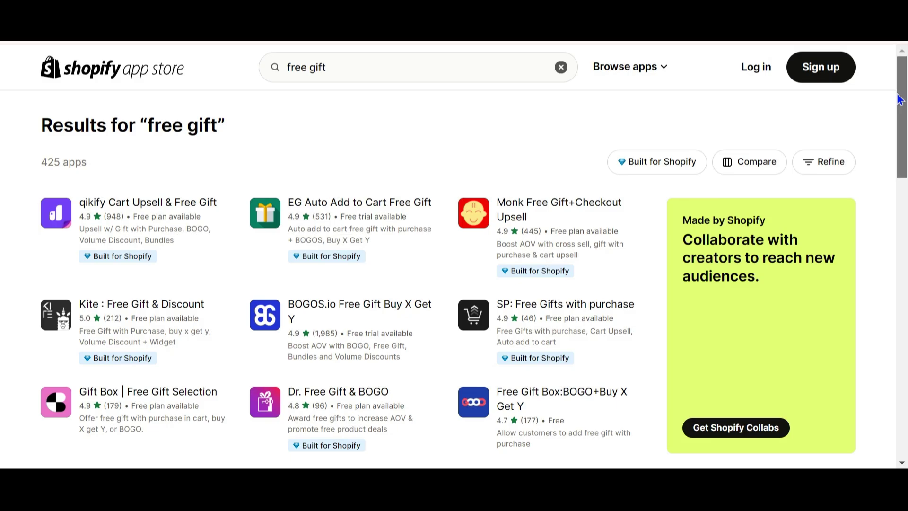
Open the 4.9-rated BOGOS.io Free Gift Buy X Get Y listing and review its launch date.
left_click_drag(900, 100, 903, 123)
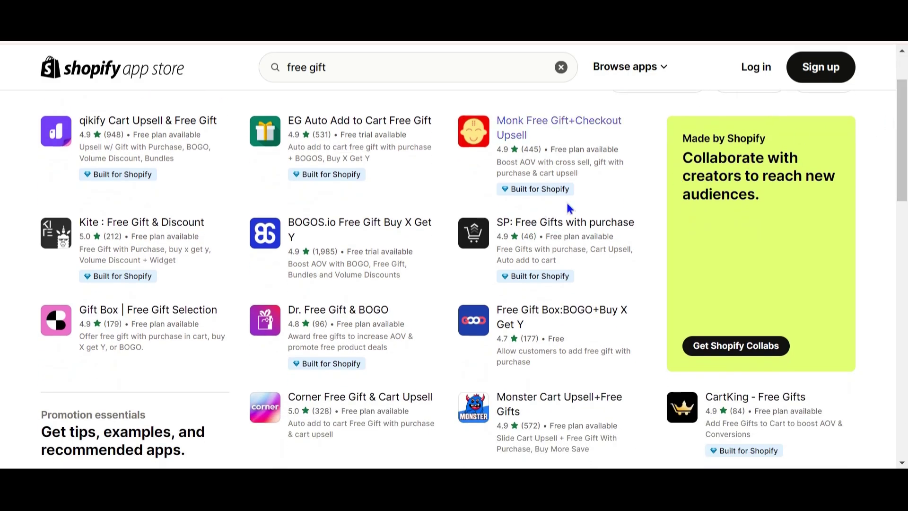
left_click_drag(286, 251, 338, 259)
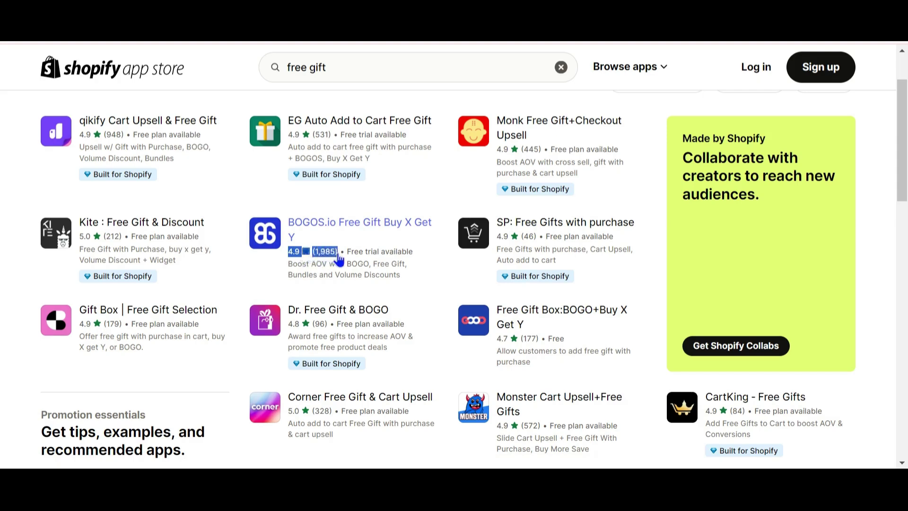
left_click(339, 259)
scroll(395, 137, "down", 10)
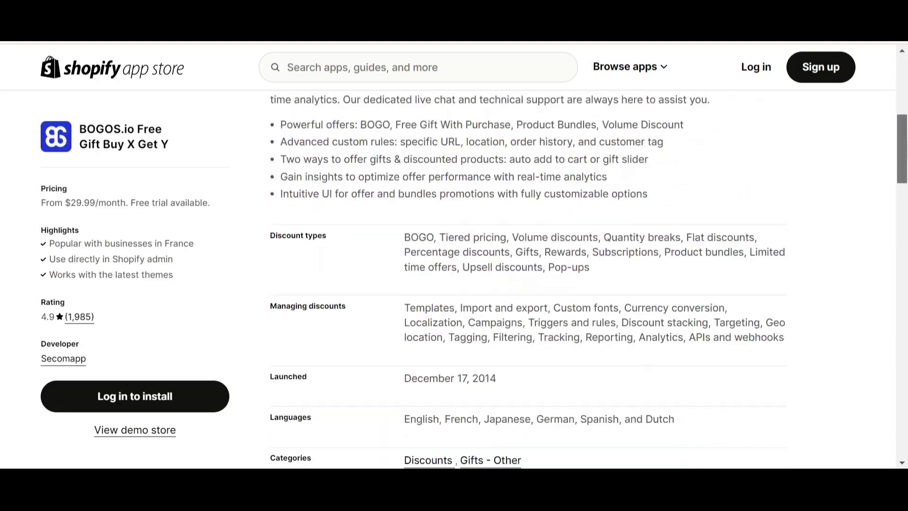
left_click_drag(403, 138, 516, 173)
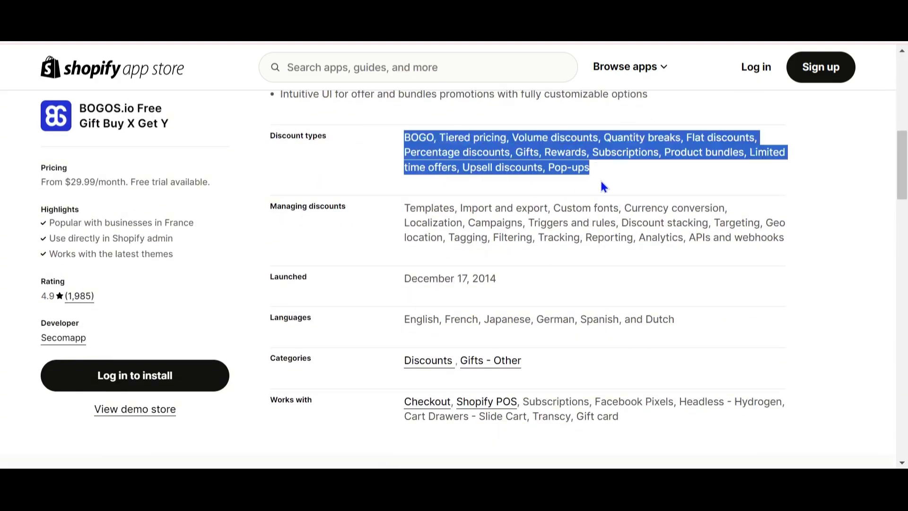
left_click_drag(404, 278, 417, 279)
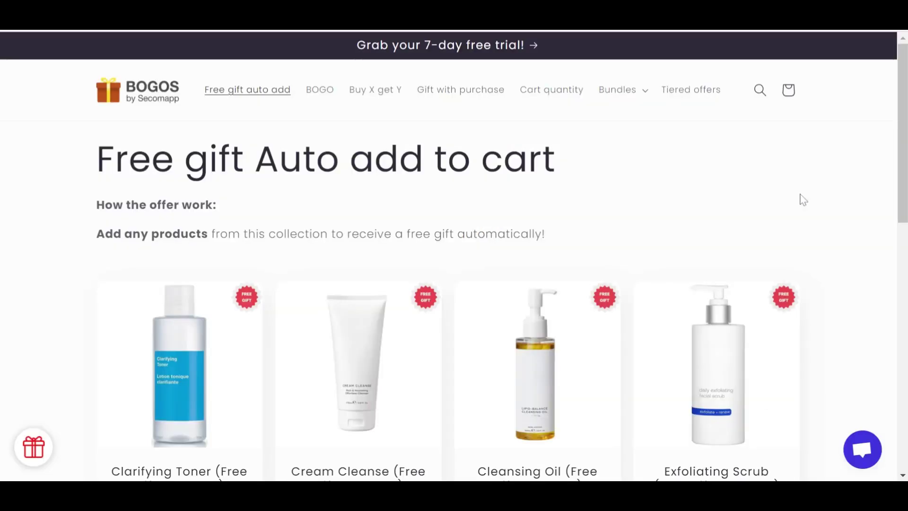
Add Cleansing Oil to the cart, remove the Free Mask gift, and open the gift offer popup.
scroll(802, 200, "down", 3)
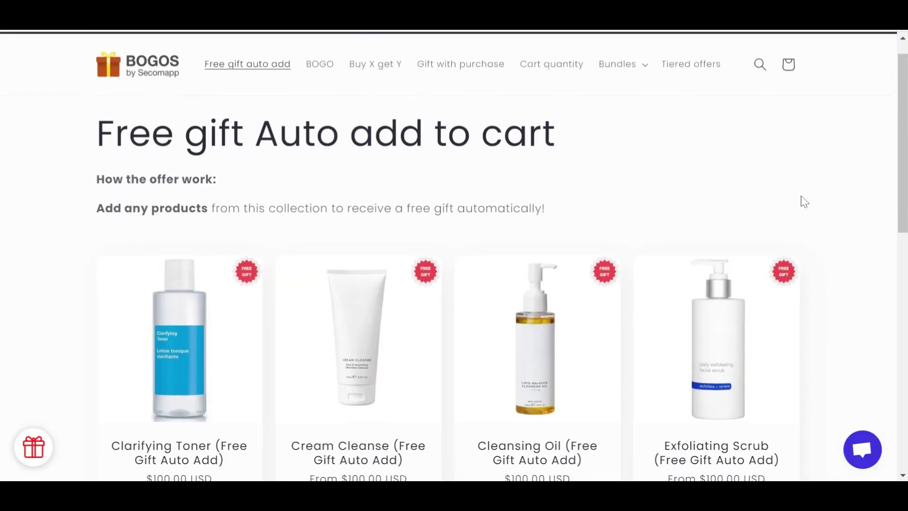
scroll(802, 202, "down", 1)
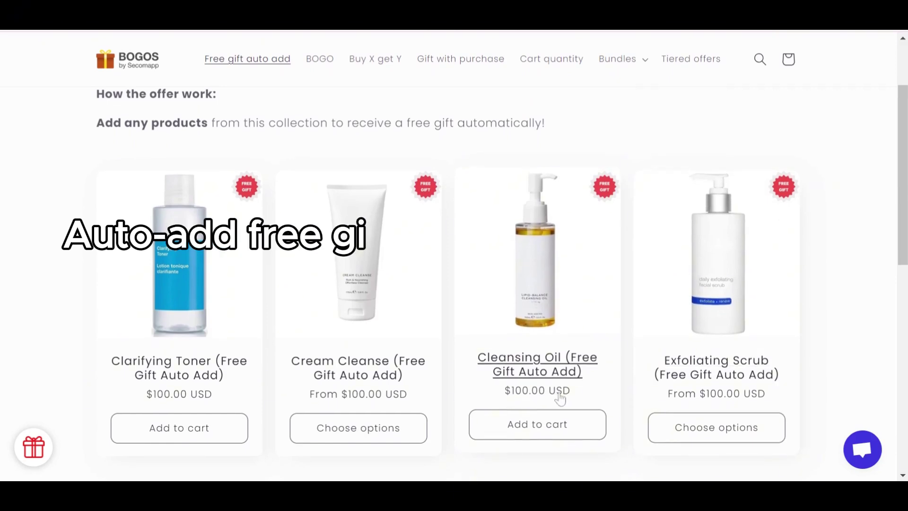
left_click(527, 428)
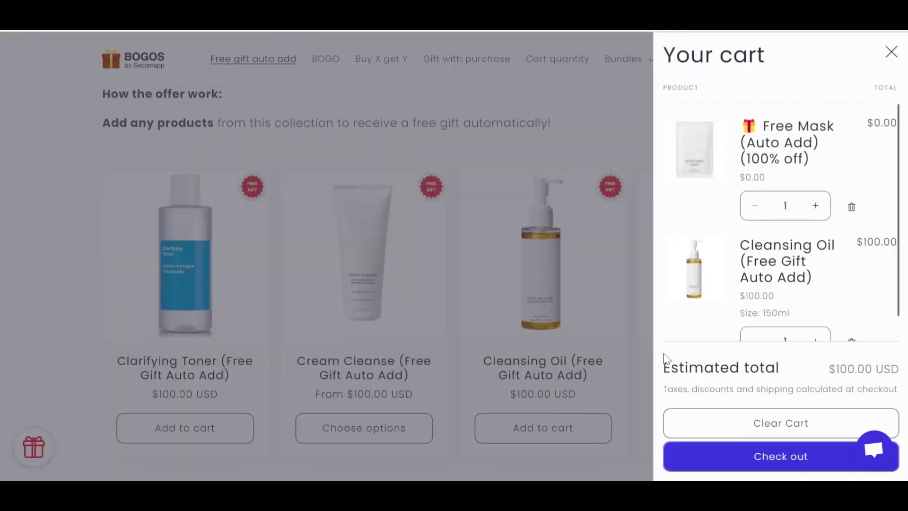
scroll(846, 297, "down", 1)
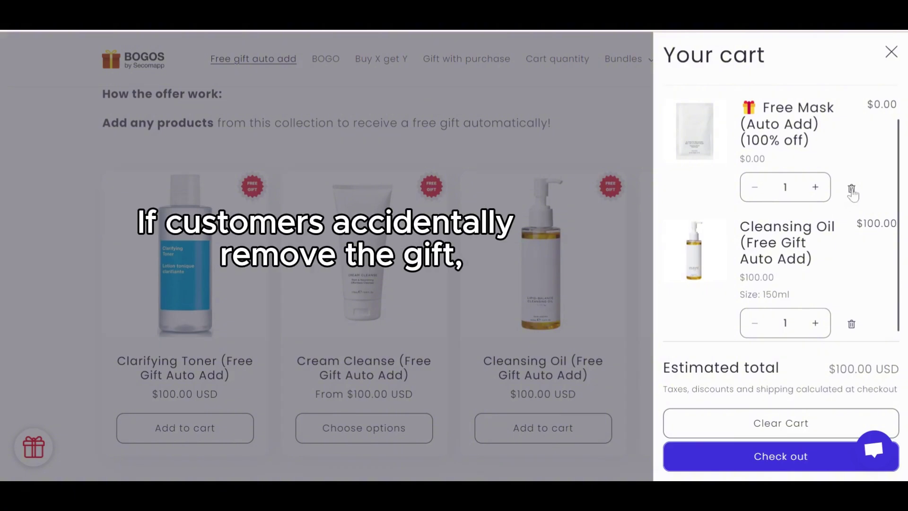
left_click(851, 189)
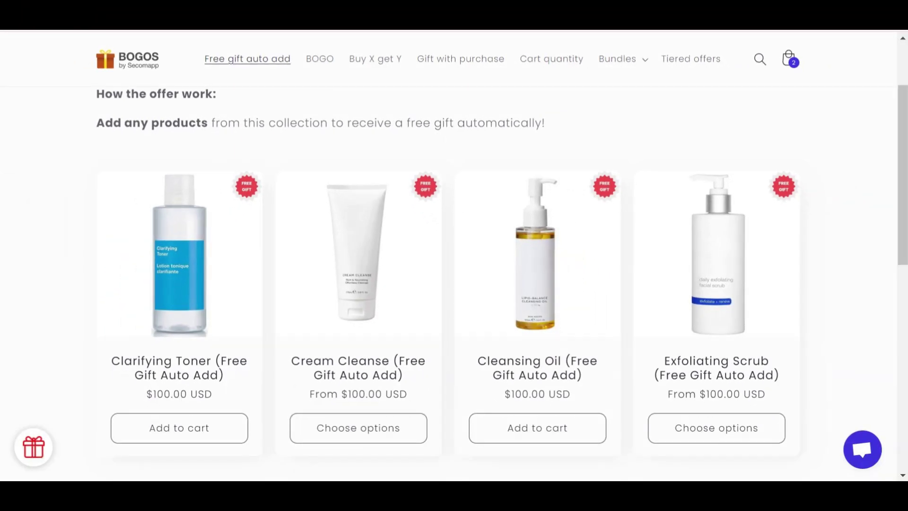
left_click(34, 448)
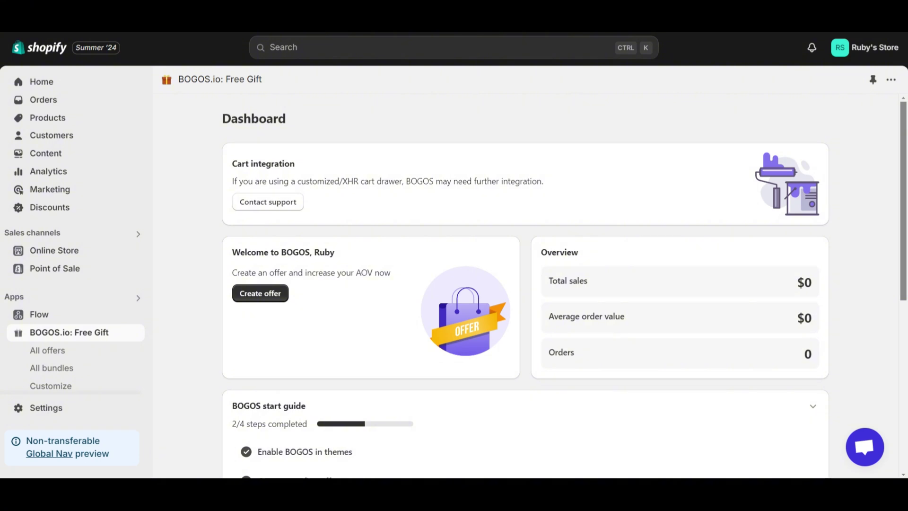
Start a new BOGOS.io offer and highlight the Free sample with purchase template.
left_click(264, 303)
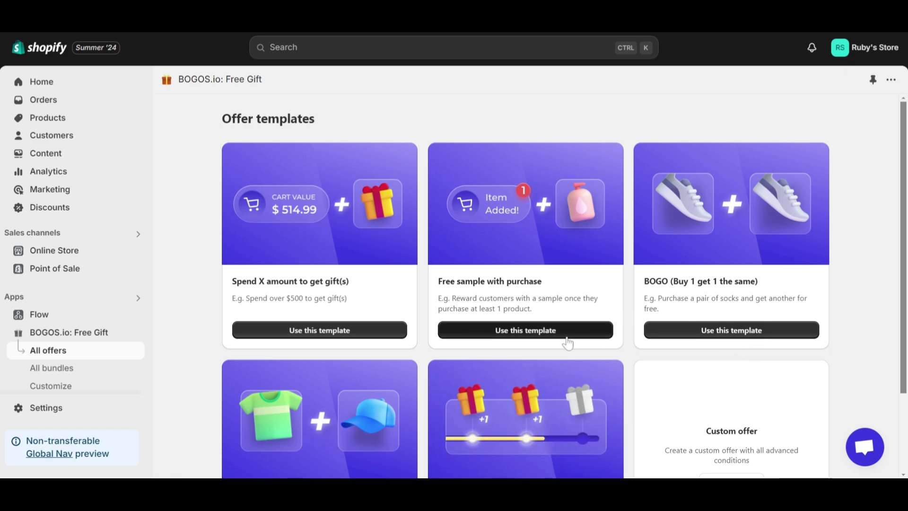
left_click_drag(562, 284, 435, 286)
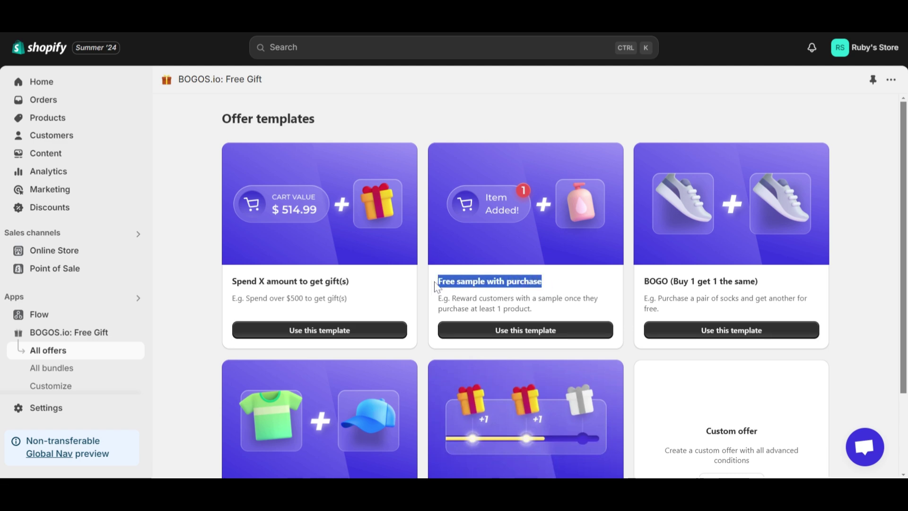
Use the Free sample with purchase template and review its title and 2024-07-31 start time.
left_click(583, 334)
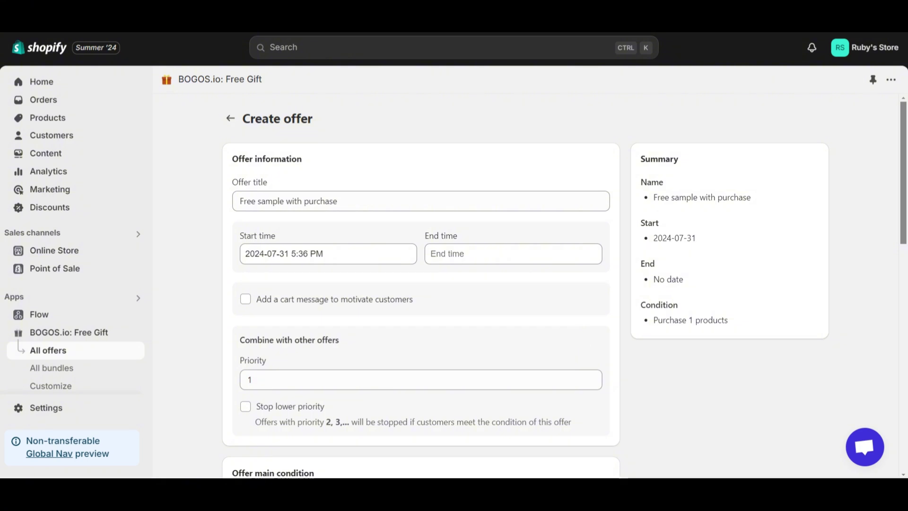
left_click_drag(232, 159, 300, 158)
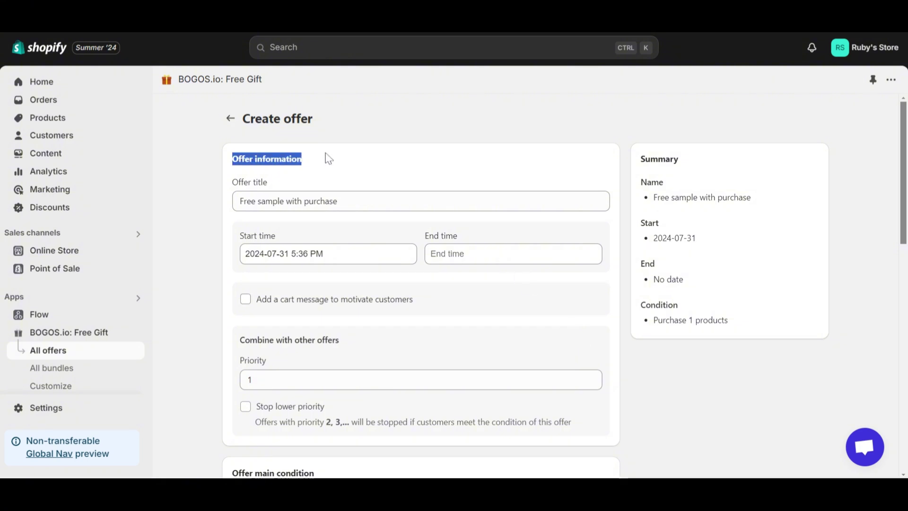
left_click_drag(228, 181, 300, 179)
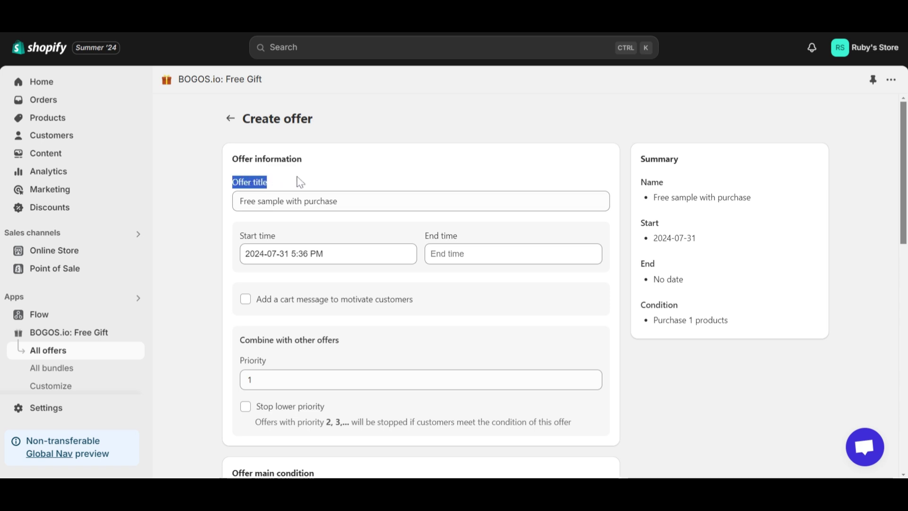
left_click_drag(237, 235, 308, 244)
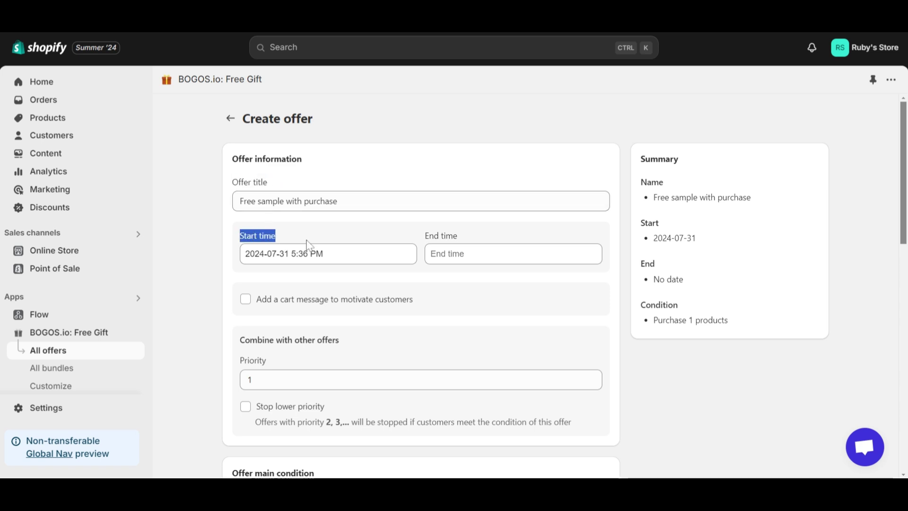
Limit the Offer main condition to only selected products.
scroll(319, 243, "down", 4)
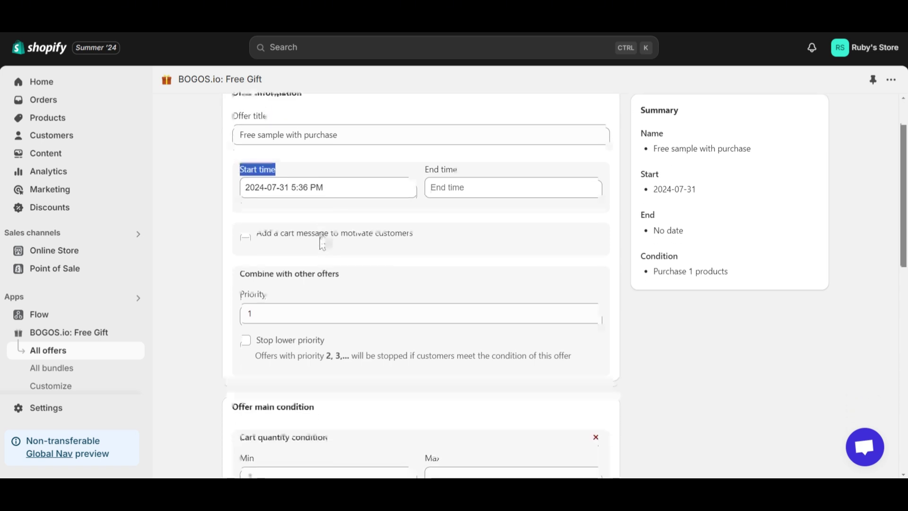
scroll(218, 204, "down", 2)
left_click_drag(216, 204, 335, 204)
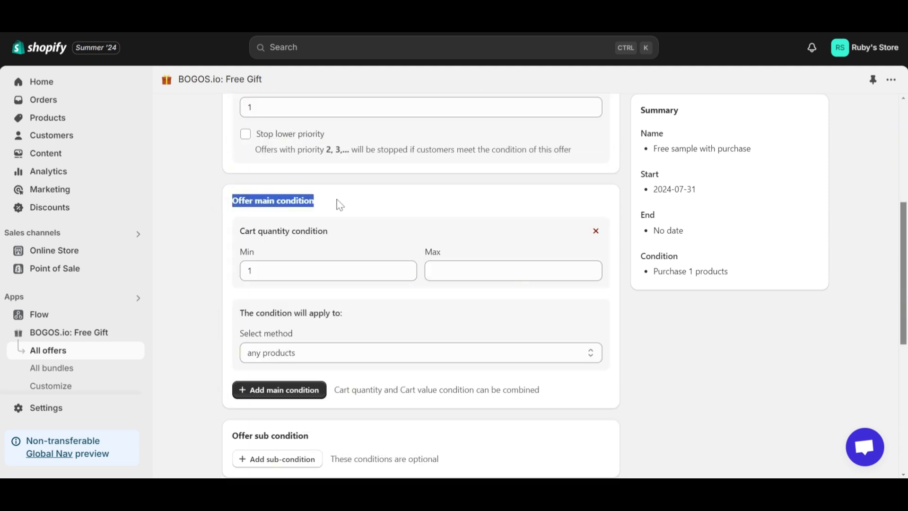
left_click(367, 352)
left_click(374, 374)
Pick Lip liner as the required purchase product for the condition.
left_click(280, 384)
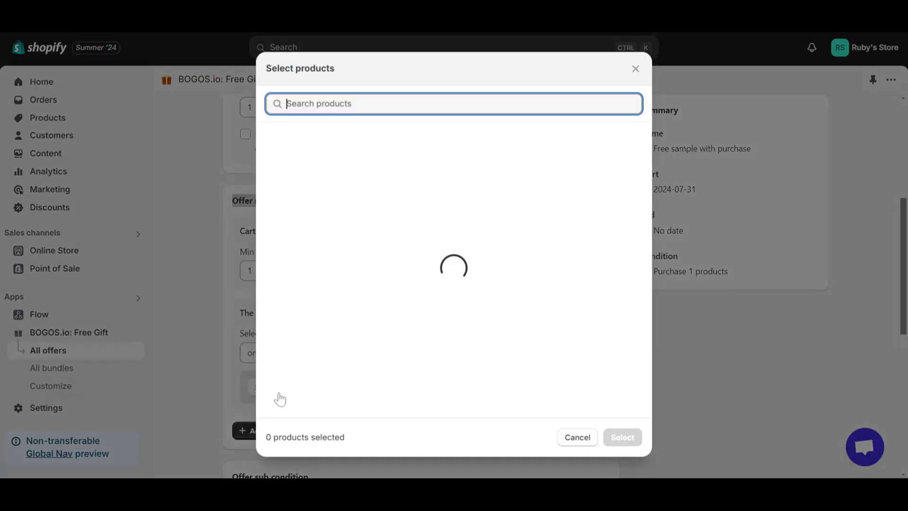
scroll(579, 348, "down", 1)
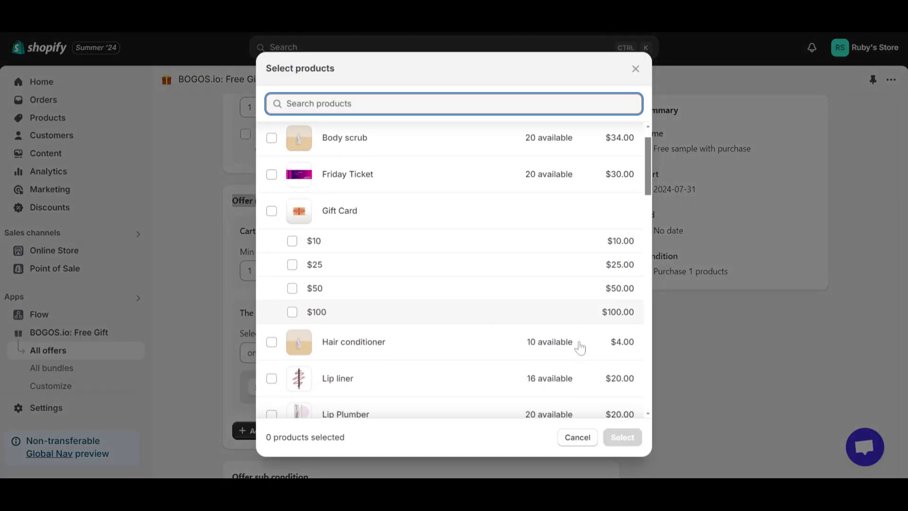
scroll(567, 355, "down", 1)
left_click(539, 367)
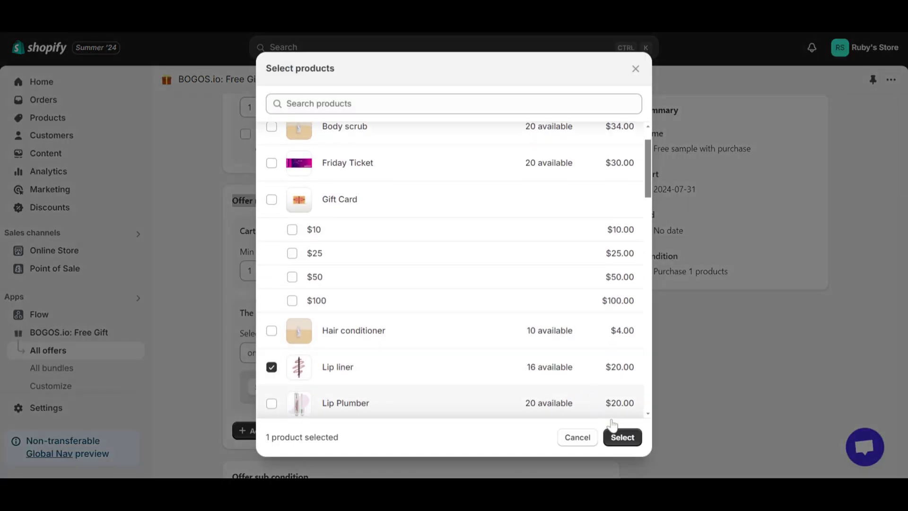
left_click(620, 436)
Keep the gift discount at 100% and give customers all gifts automatically.
scroll(619, 436, "down", 8)
left_click_drag(227, 168, 282, 169)
left_click(297, 168)
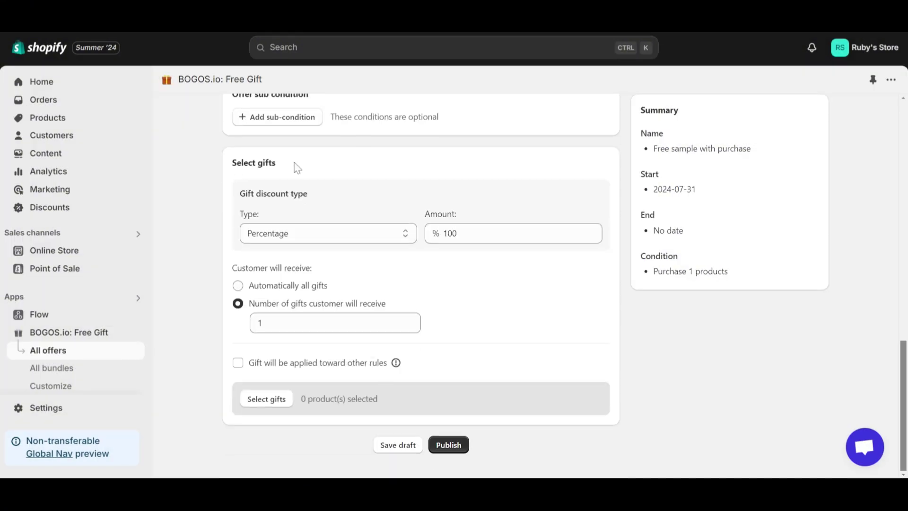
double_click(449, 233)
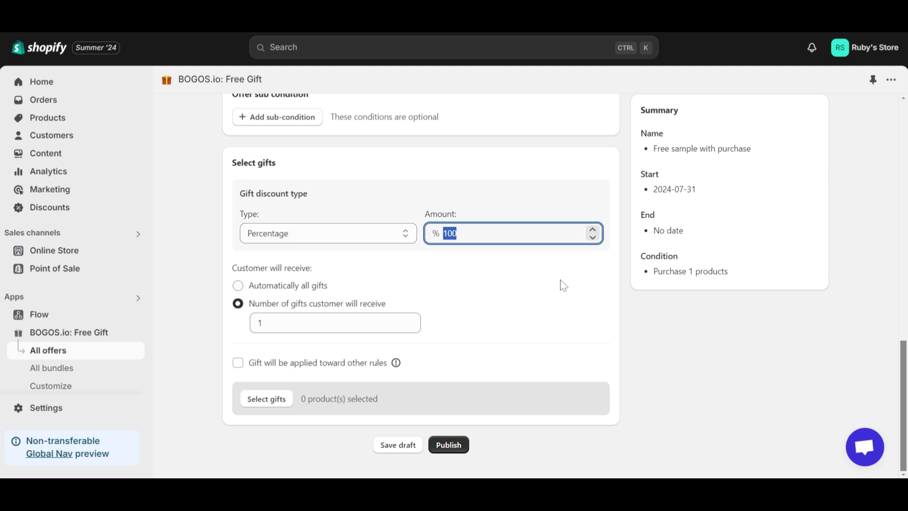
left_click(611, 322)
left_click(288, 288)
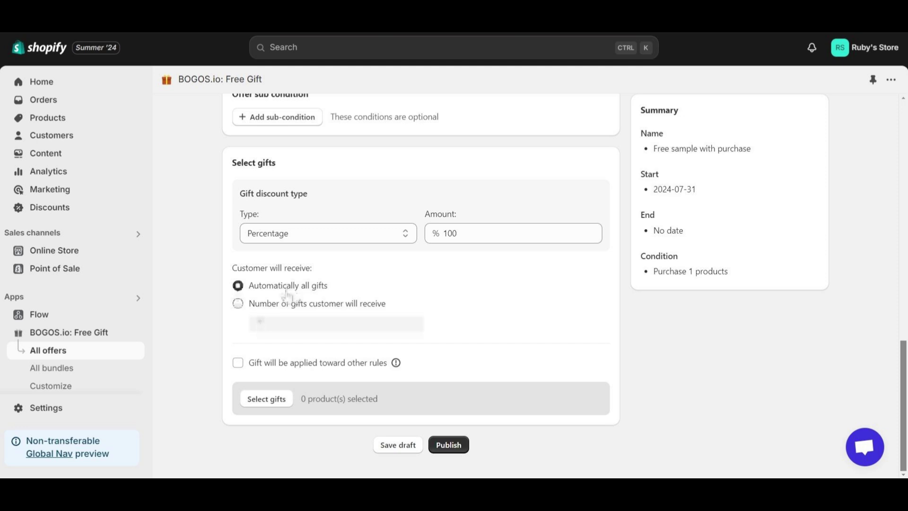
left_click(274, 403)
Choose Lip Plumber and Liquid Lipstick as the free gifts, then view the live online store.
scroll(624, 386, "down", 2)
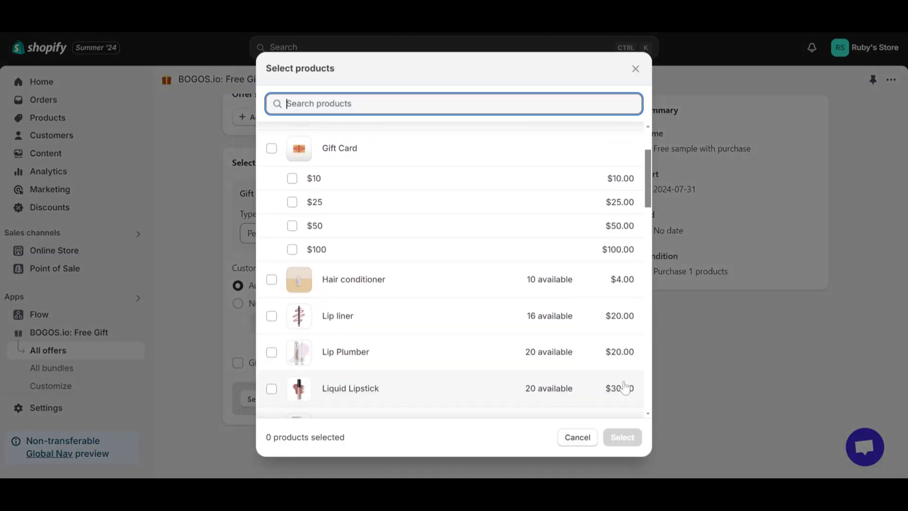
left_click(564, 358)
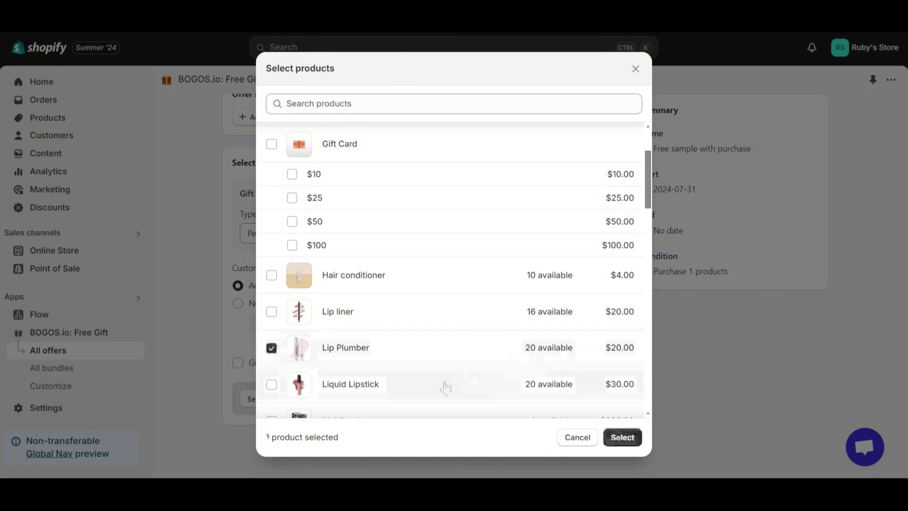
left_click(423, 395)
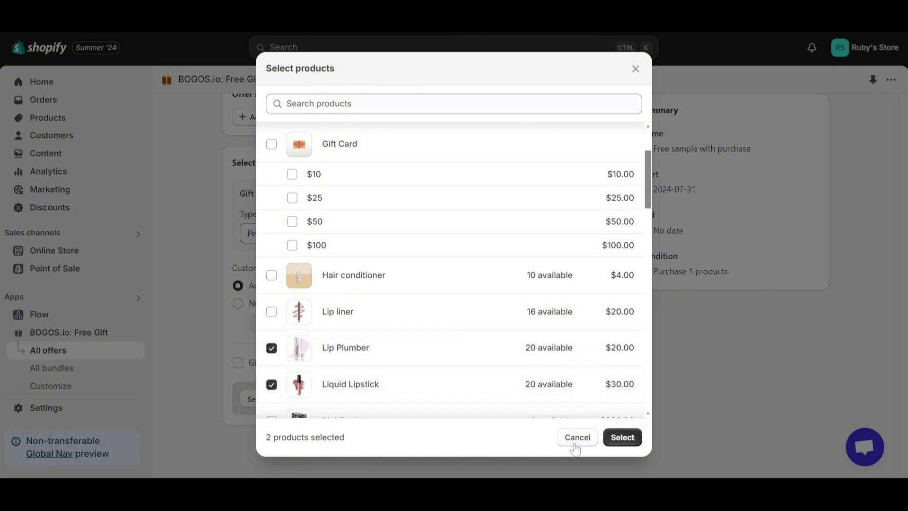
left_click(623, 437)
scroll(628, 438, "down", 2)
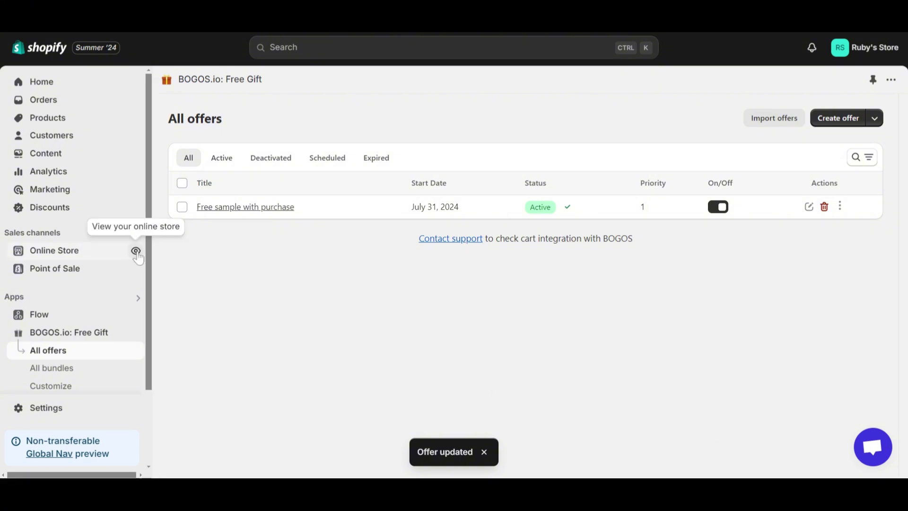
left_click(136, 251)
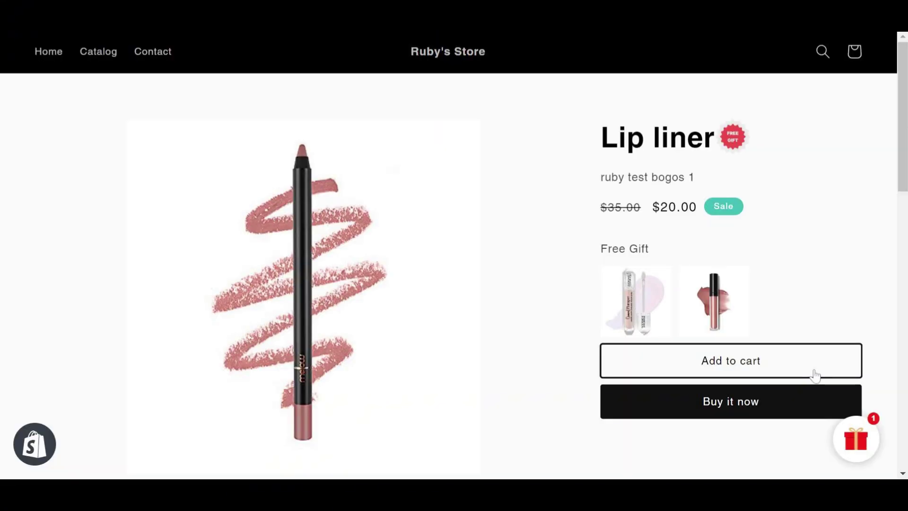
Add the $20.00 Lip liner to the cart and verify Liquid Lipstick and Lip Plumber are free at 100% off.
left_click(814, 374)
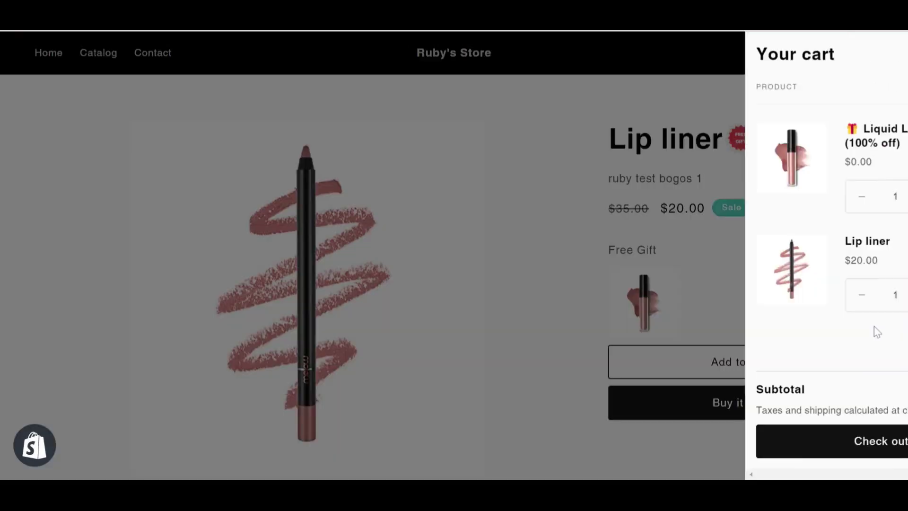
left_click_drag(718, 121, 798, 159)
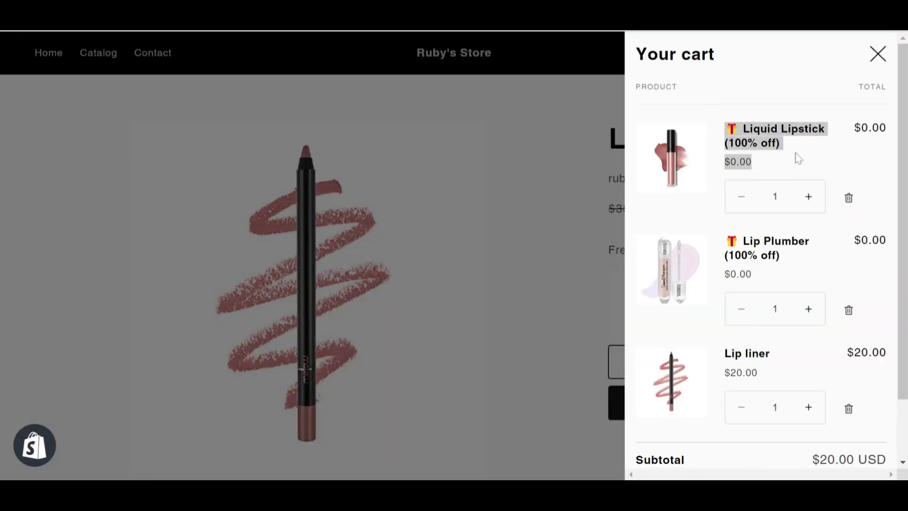
left_click_drag(722, 234, 821, 280)
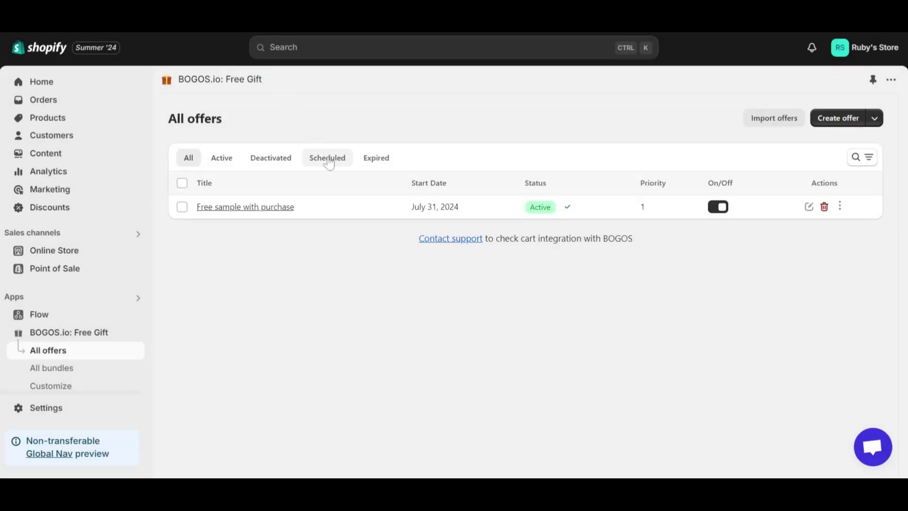
Edit the 'Free sample with purchase' offer so customers receive only 1 gift, and save.
left_click(350, 211)
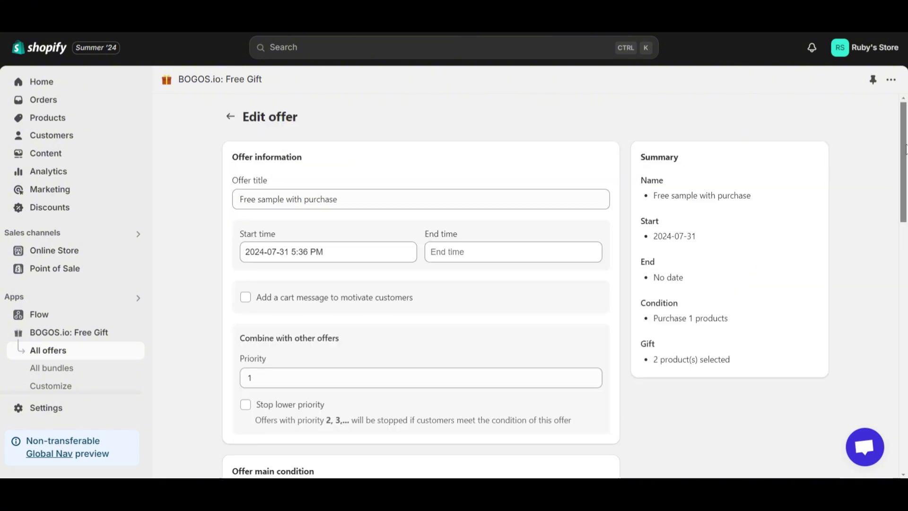
scroll(421, 284, "down", 9)
scroll(421, 284, "down", 8)
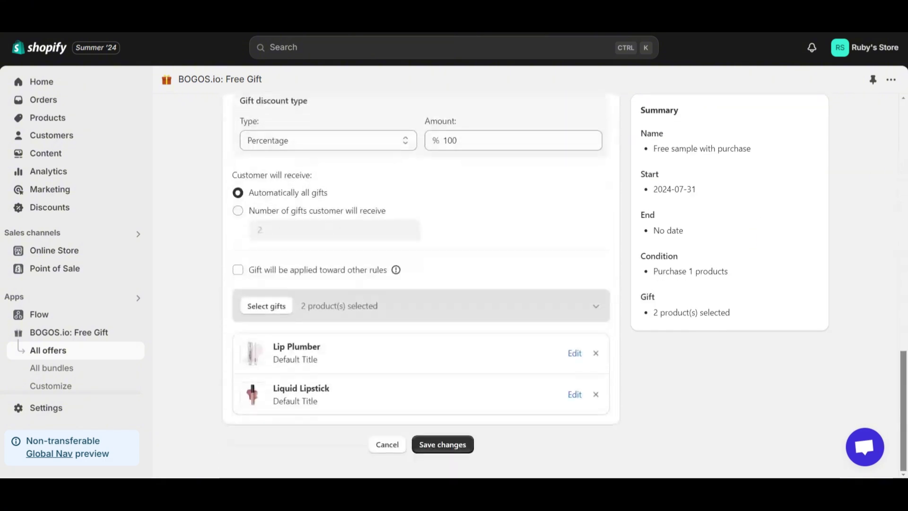
left_click(352, 213)
left_click(262, 229)
type("1")
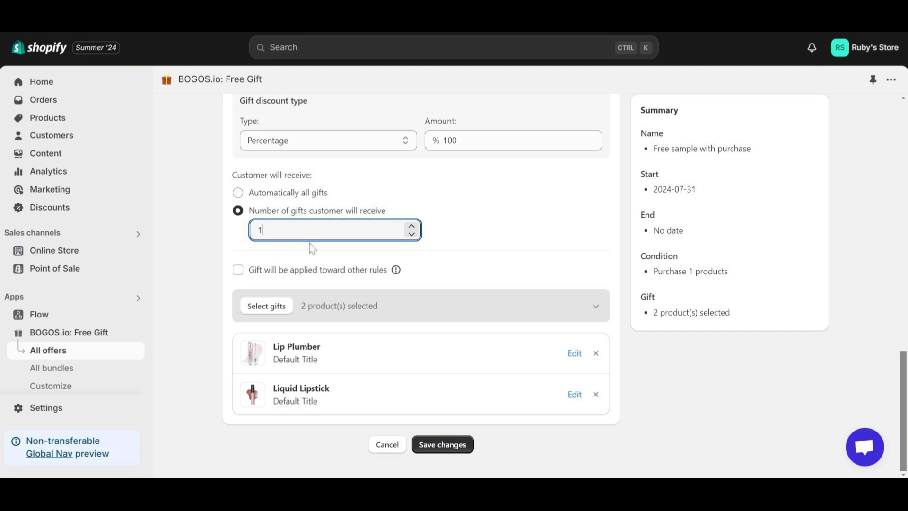
left_click(462, 447)
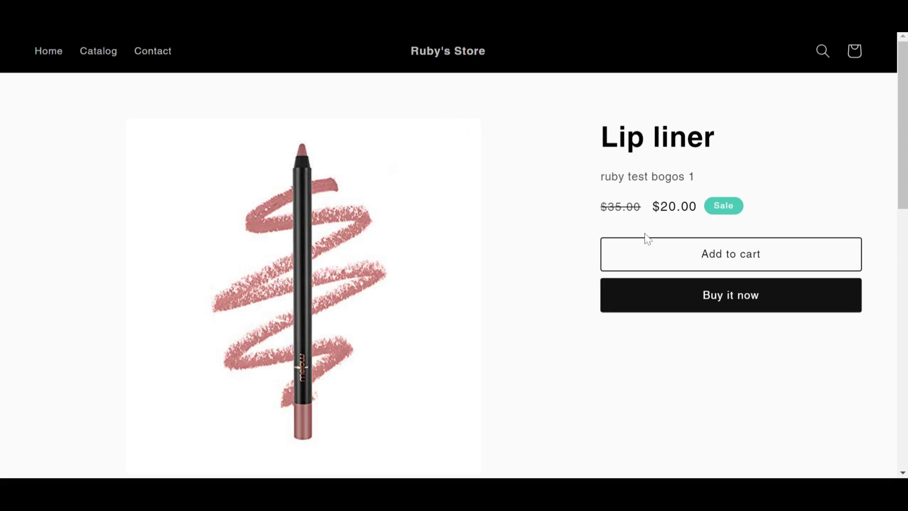
Add the Lip liner to the cart and claim Liquid Lipstick from the free gifts popup.
left_click(692, 264)
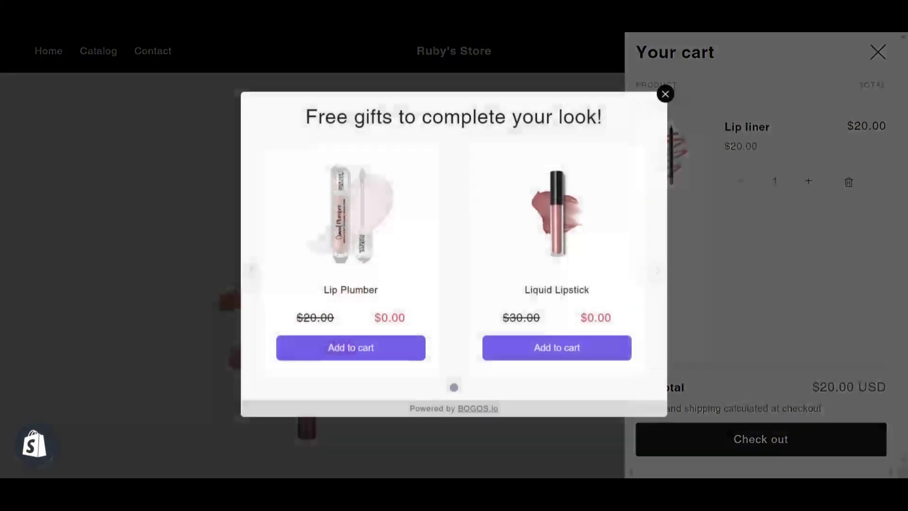
left_click(557, 346)
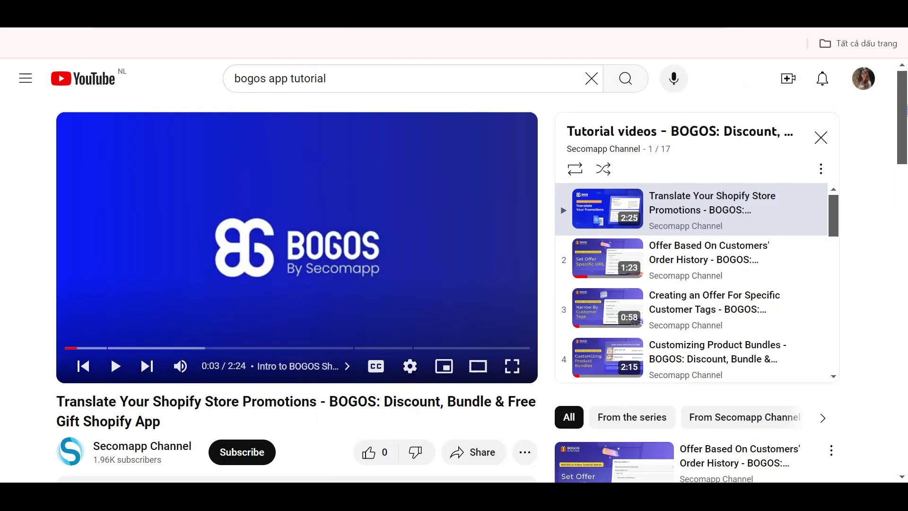
Scroll down the 'Translate Your Shopify Store Promotions - BOGOS' video page to read its description.
scroll(482, 275, "down", 6)
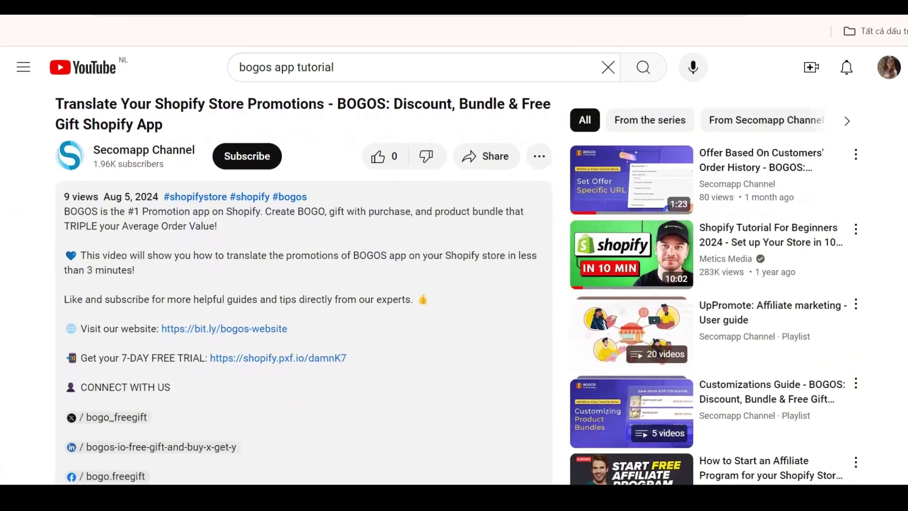